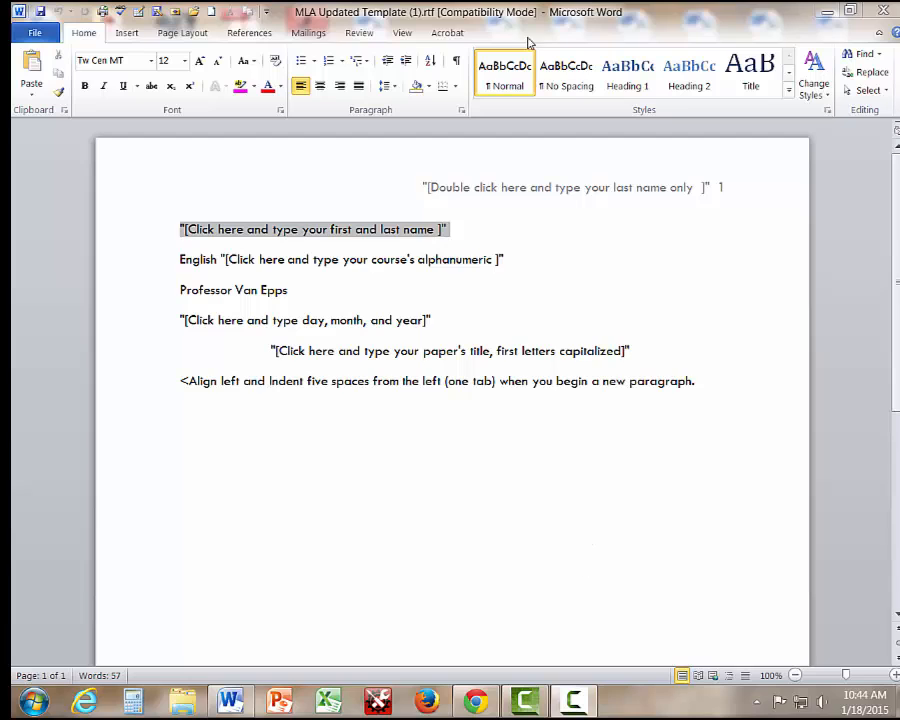
# Replace the header placeholder with the writer's last name before page number 1.
pyautogui.doubleClick(449, 190)
pyautogui.click(440, 189)
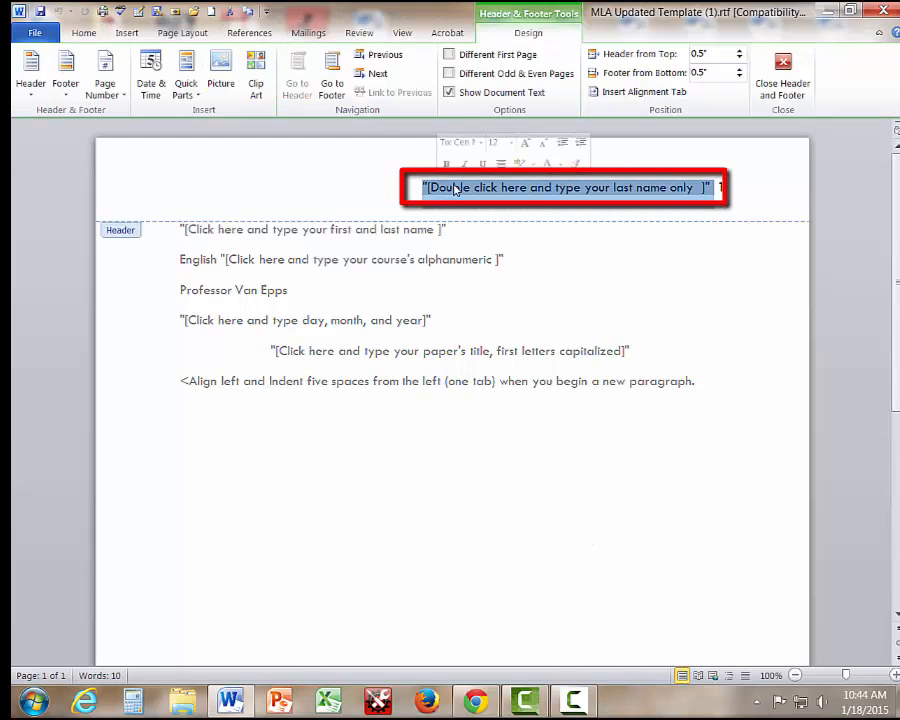
pyautogui.write('Van Epp')
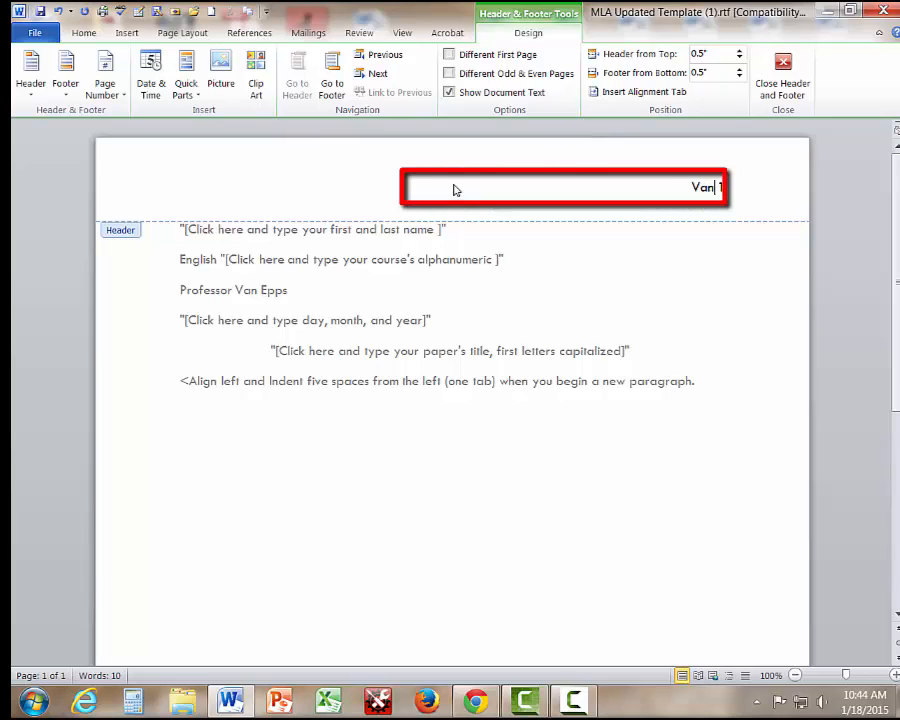
pyautogui.write('s')
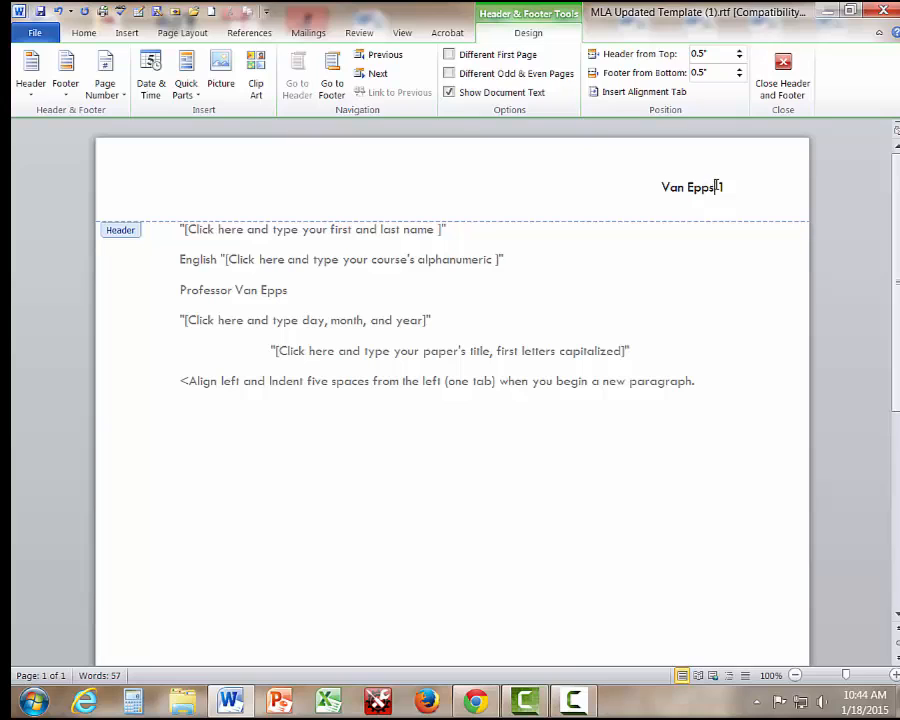
# Type the student's first and last name over the first heading-line placeholder.
pyautogui.doubleClick(204, 231)
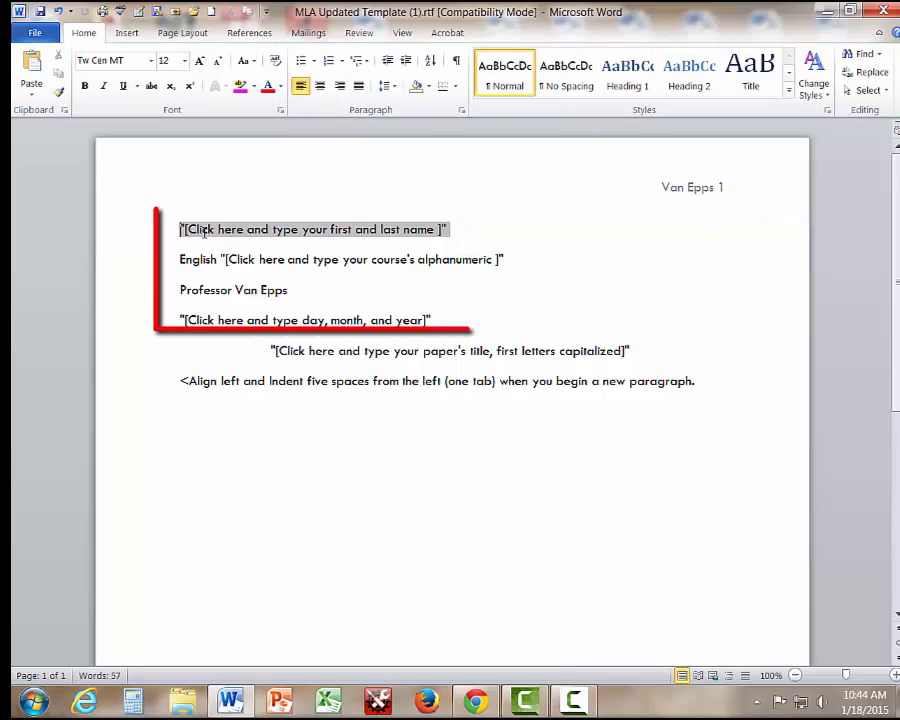
pyautogui.click(204, 231)
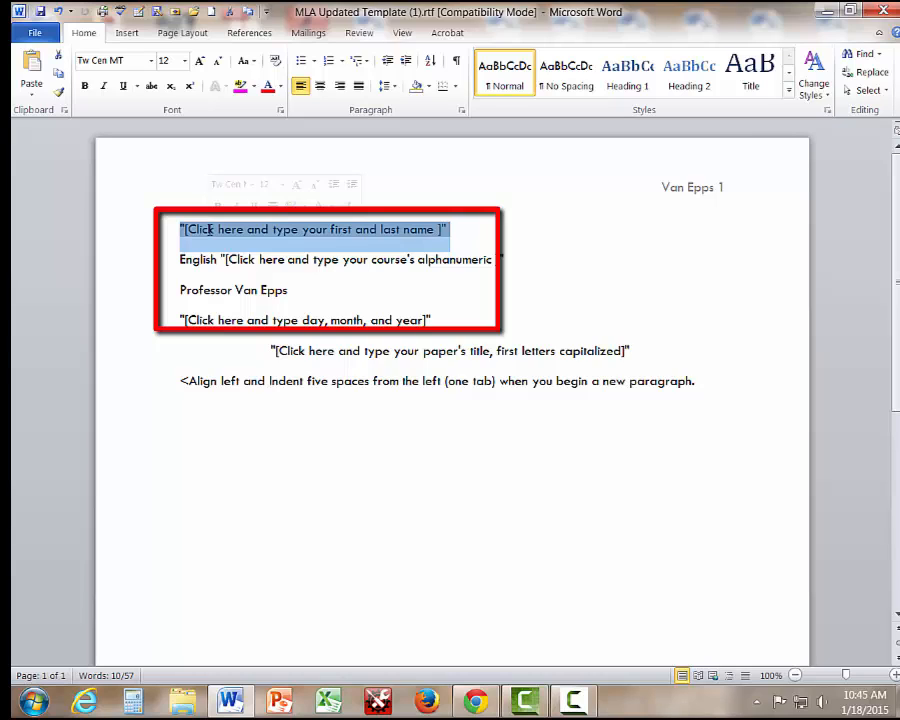
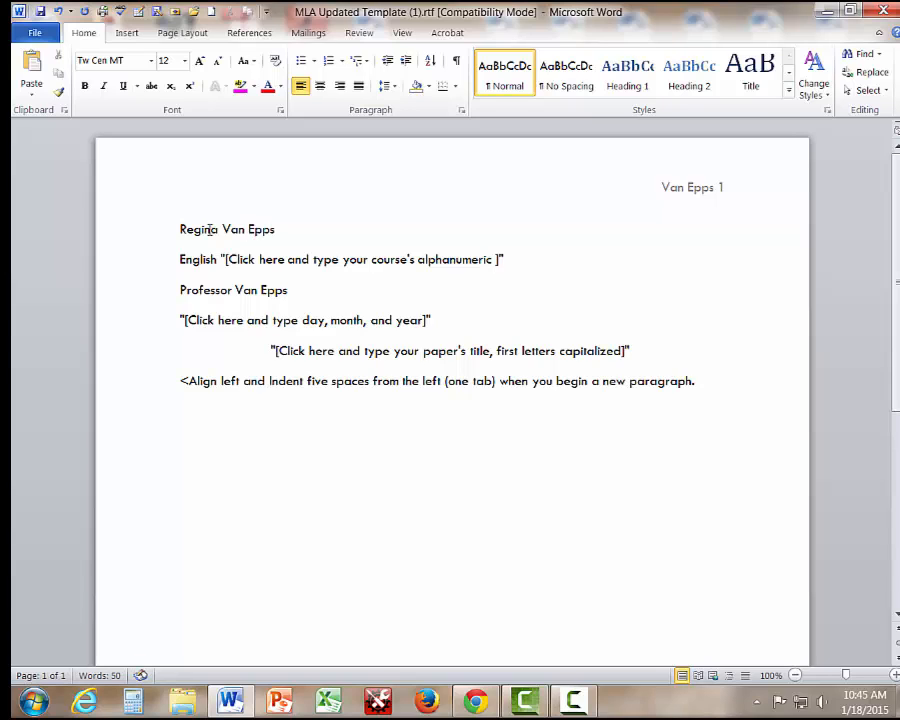
# Enter the course as 'English 101 OL 01', correcting the lowercase 'l' to 'L'.
pyautogui.click(269, 263)
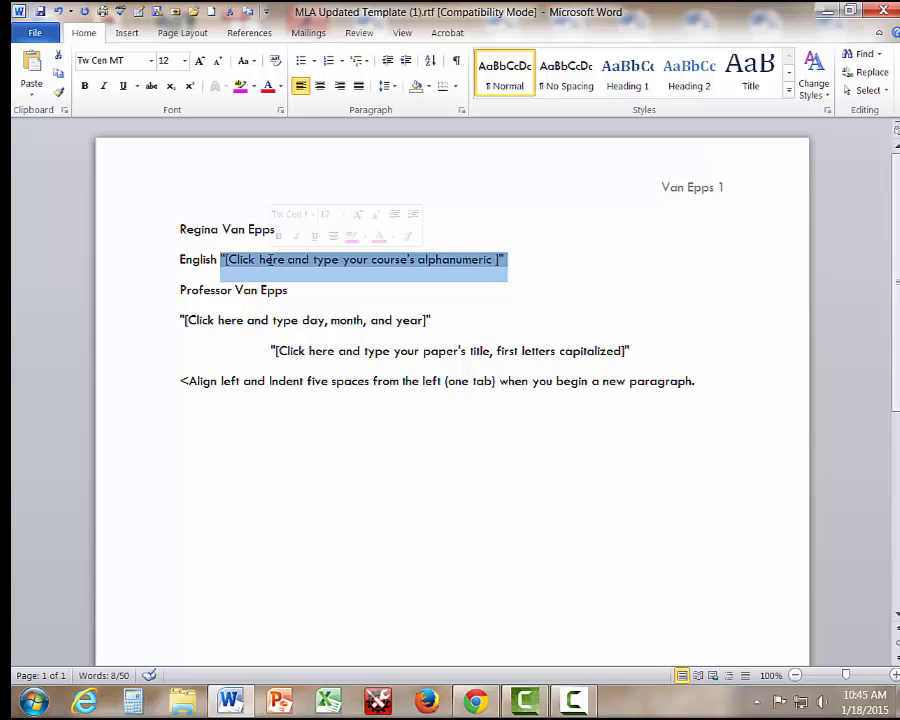
pyautogui.write('101 O')
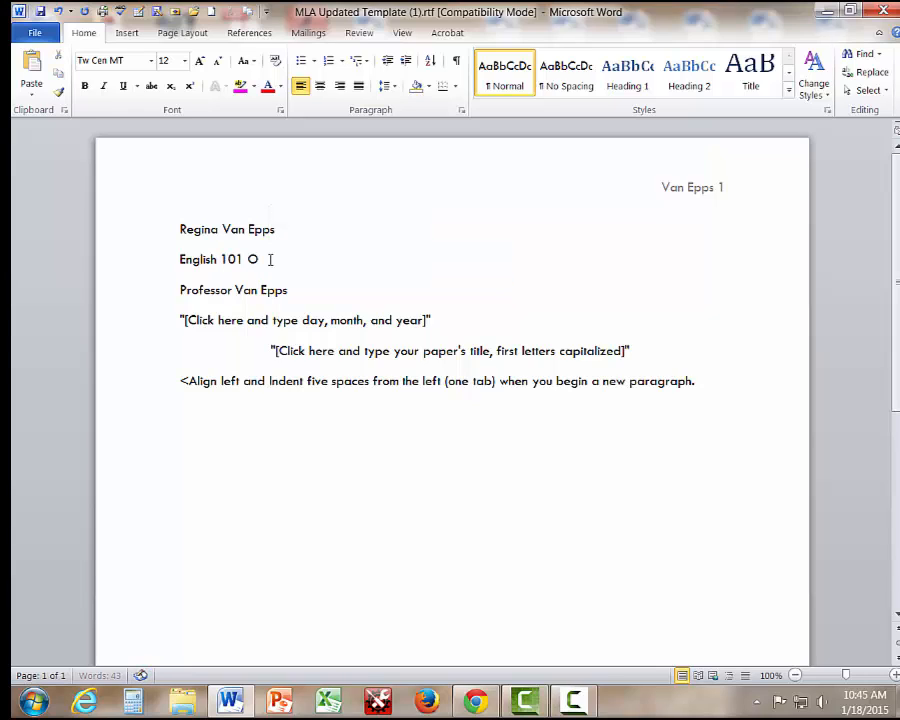
pyautogui.write('l 01')
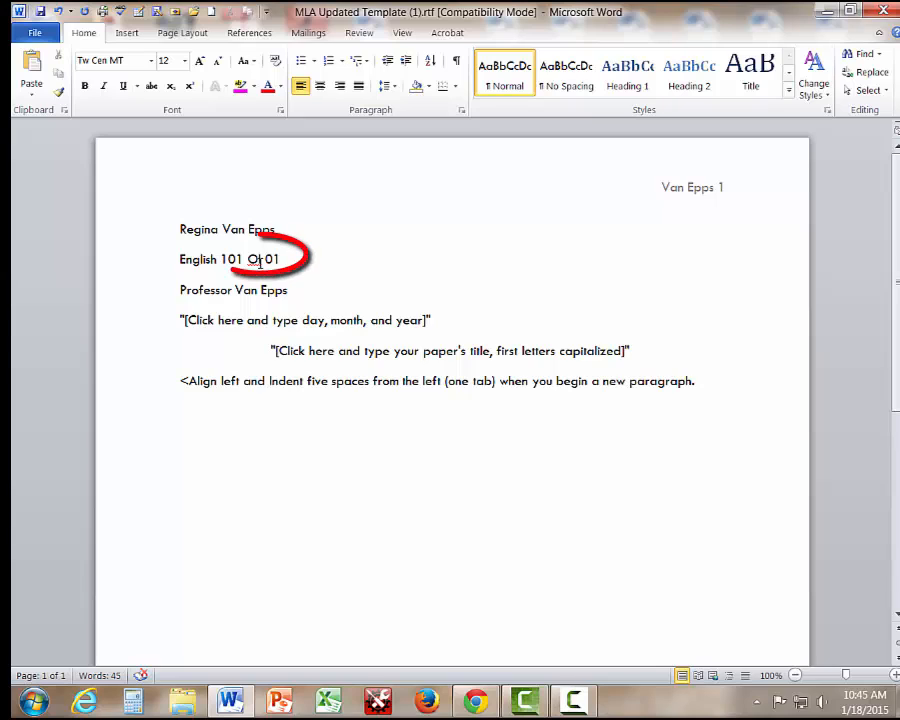
pyautogui.click(260, 262)
pyautogui.press('Delete')
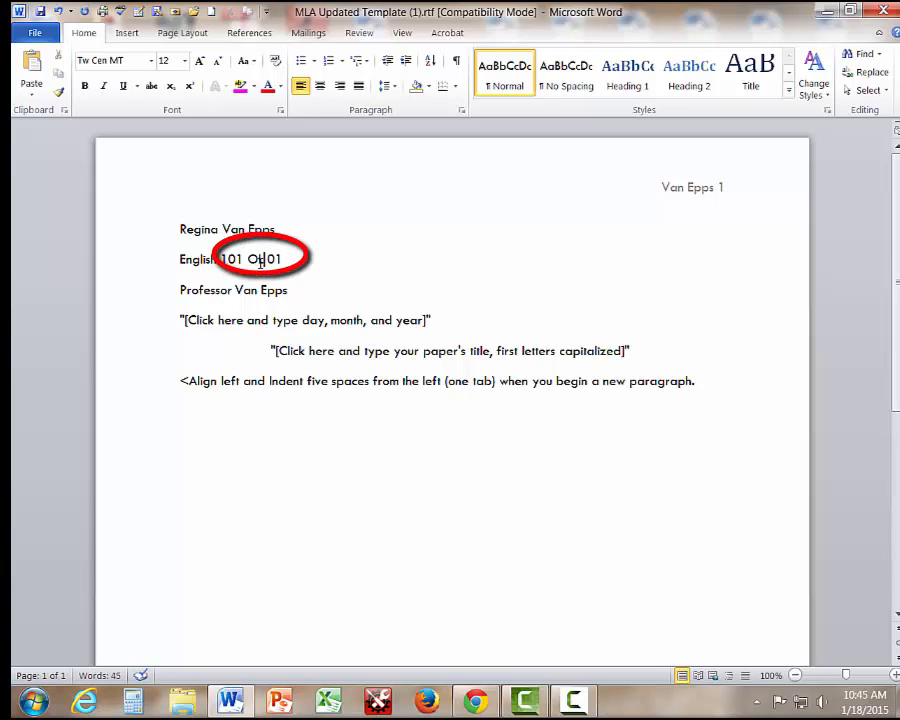
pyautogui.press('BackSpace')
pyautogui.write('L')
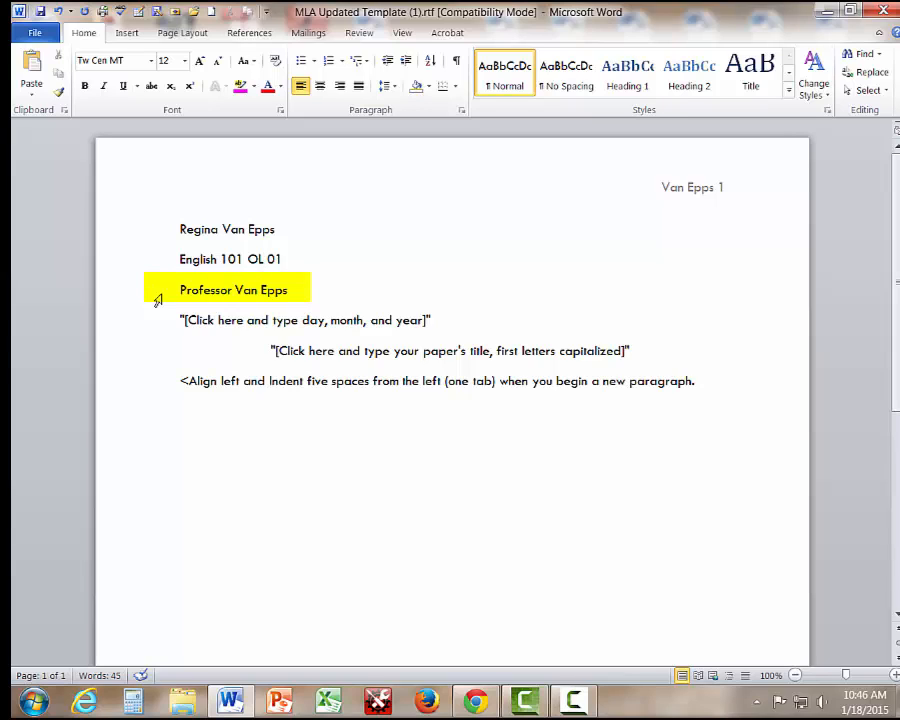
# Enter the date '18 January 2015' and the centred title 'Writing Sample'.
pyautogui.click(210, 320)
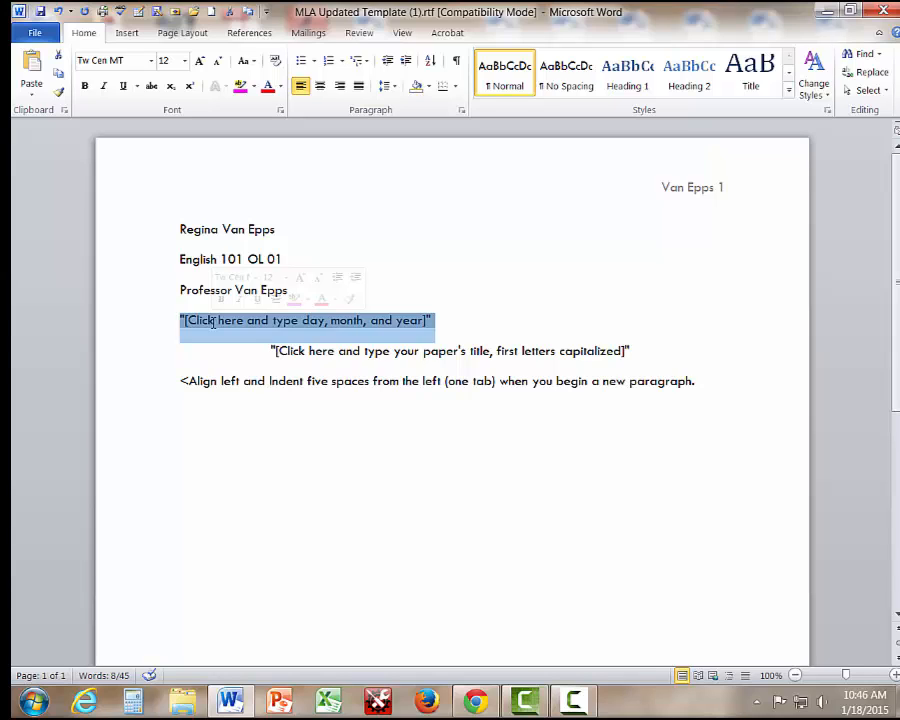
pyautogui.write('18')
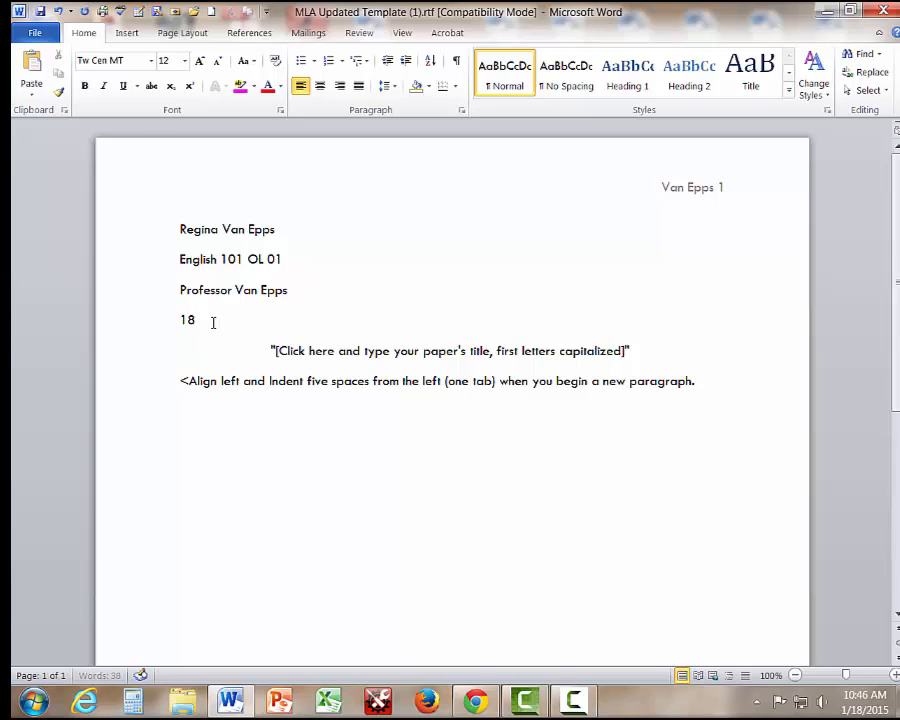
pyautogui.write(' Januar')
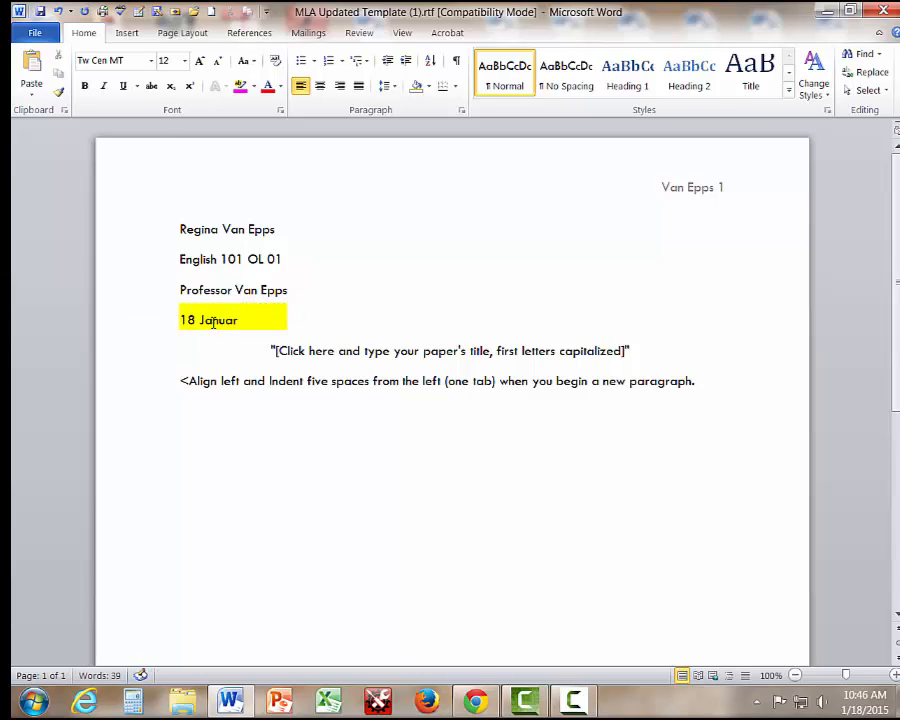
pyautogui.write('y 2015')
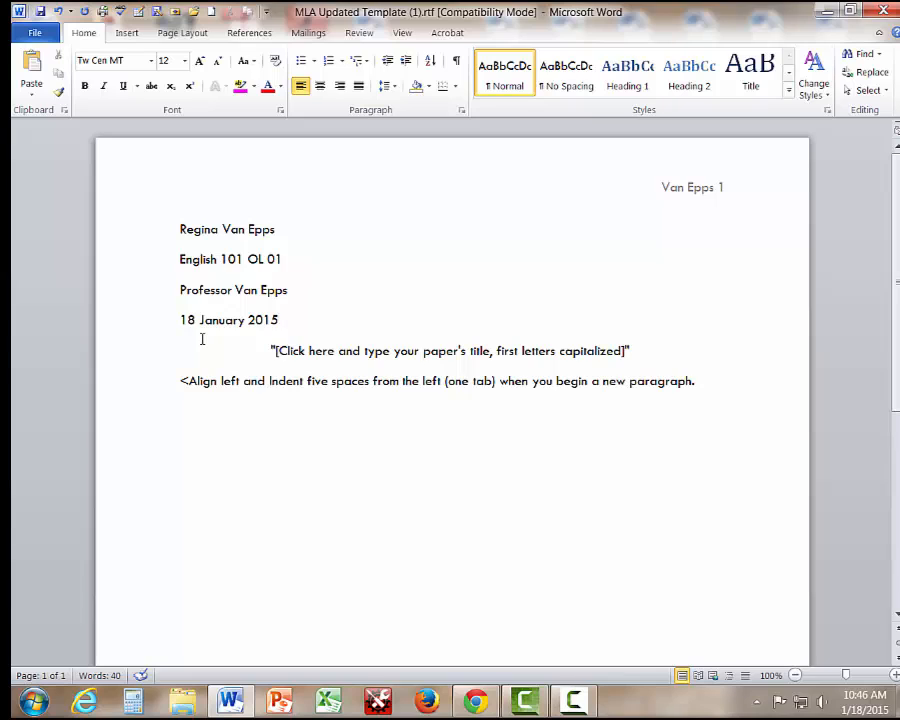
pyautogui.click(388, 352)
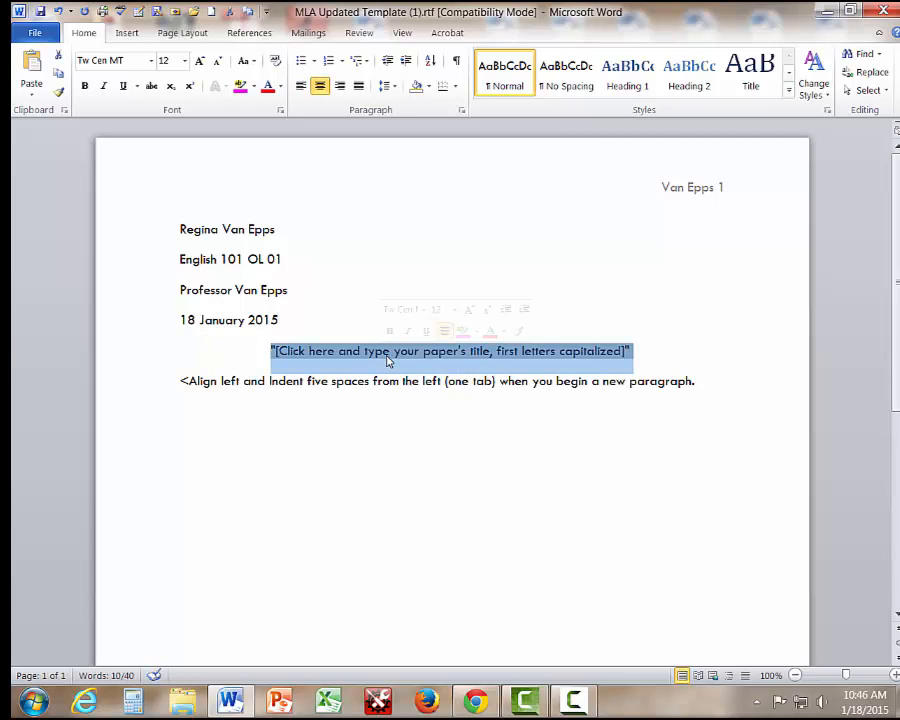
pyautogui.write('Writing')
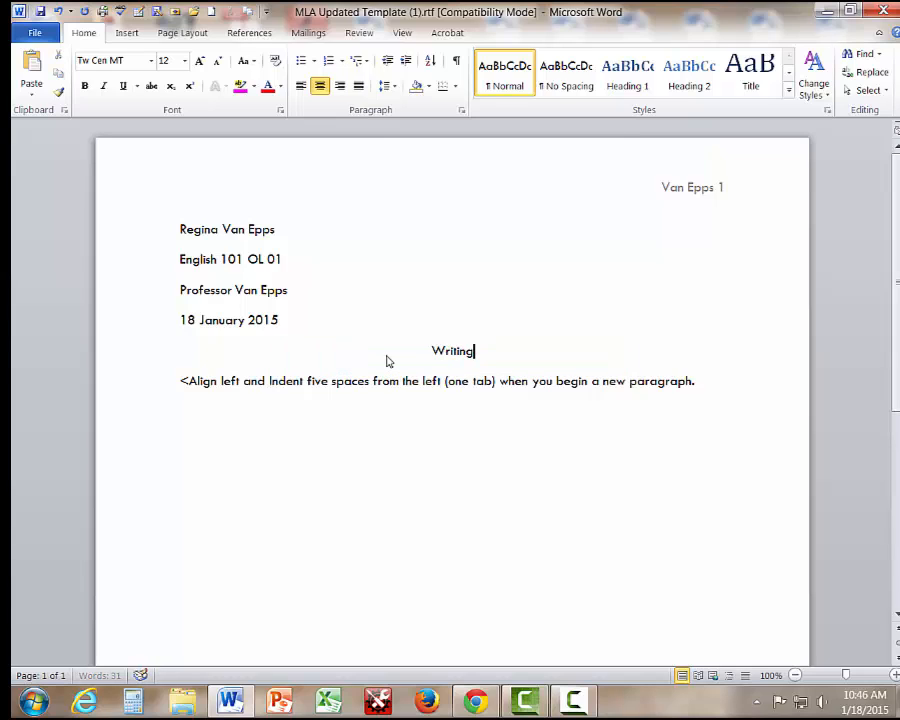
pyautogui.write(' Sam')
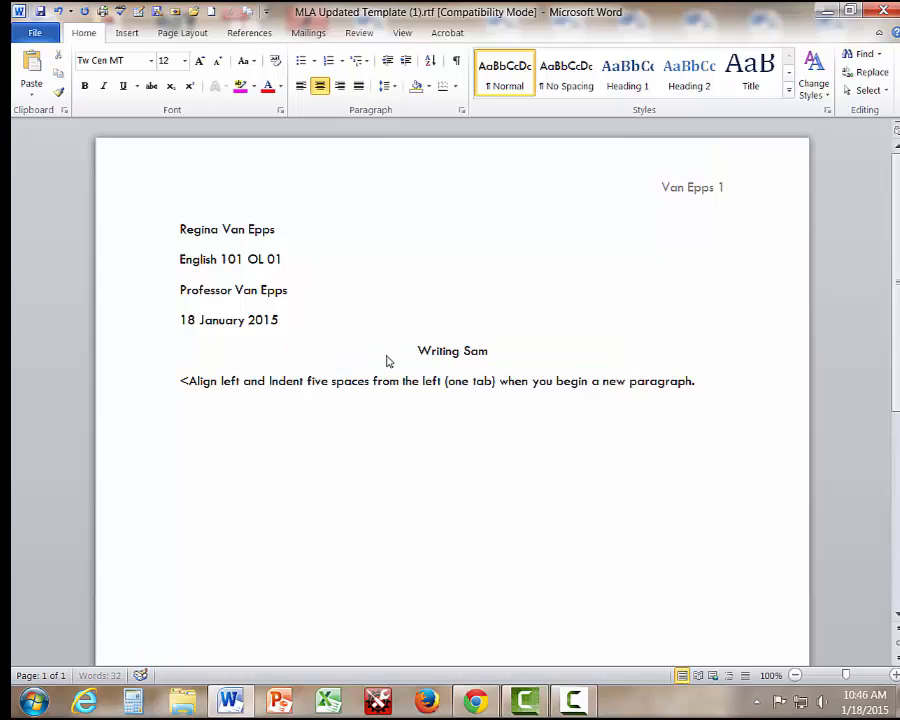
pyautogui.write('ple')
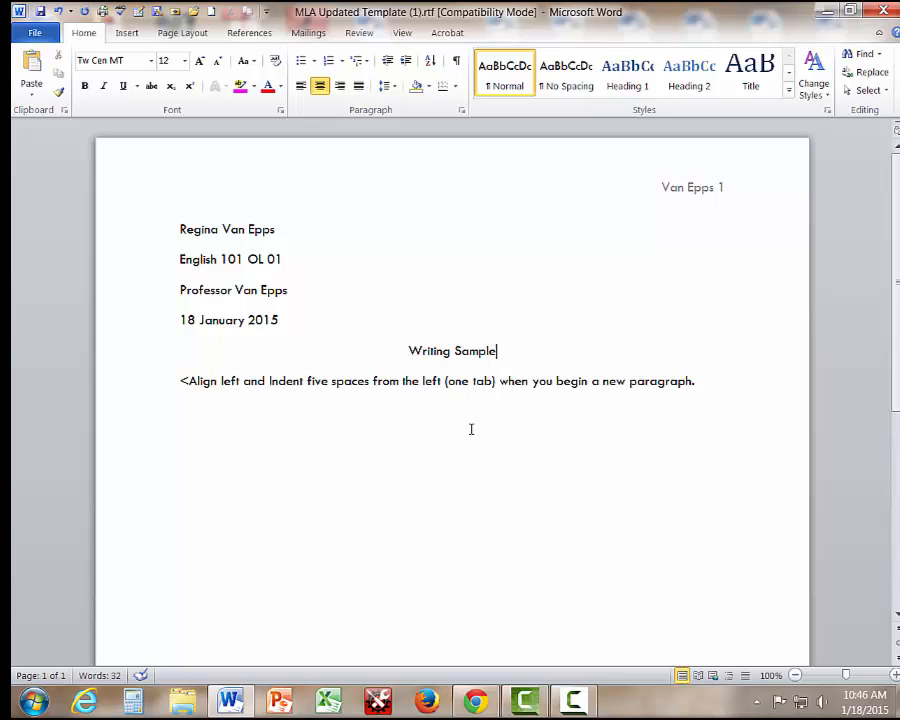
# Replace the instruction under the title with an indented 'Introduction to your document' line.
pyautogui.click(178, 381)
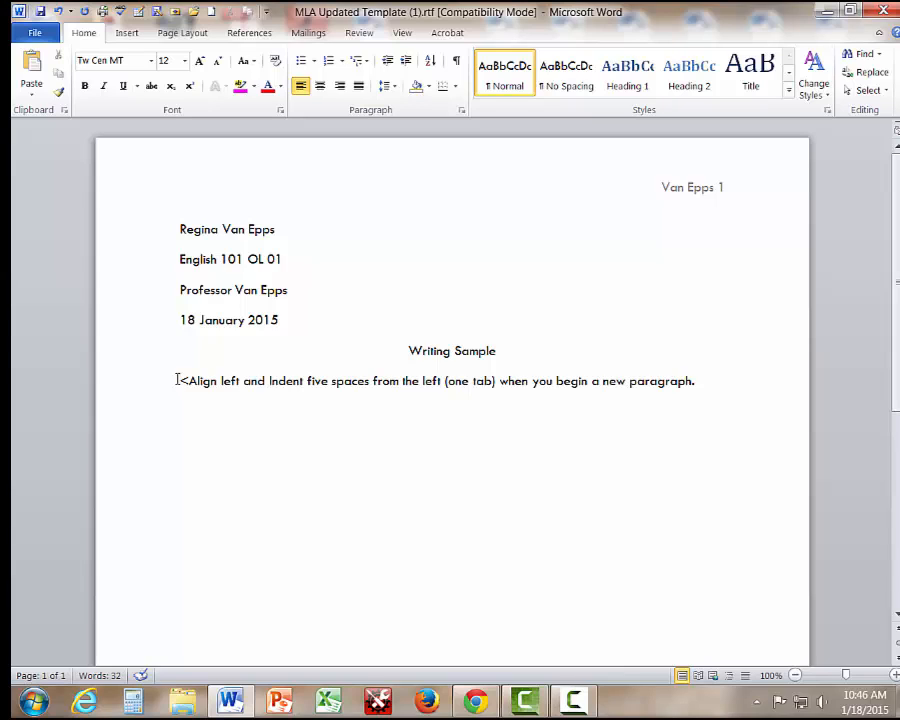
pyautogui.press('Tab')
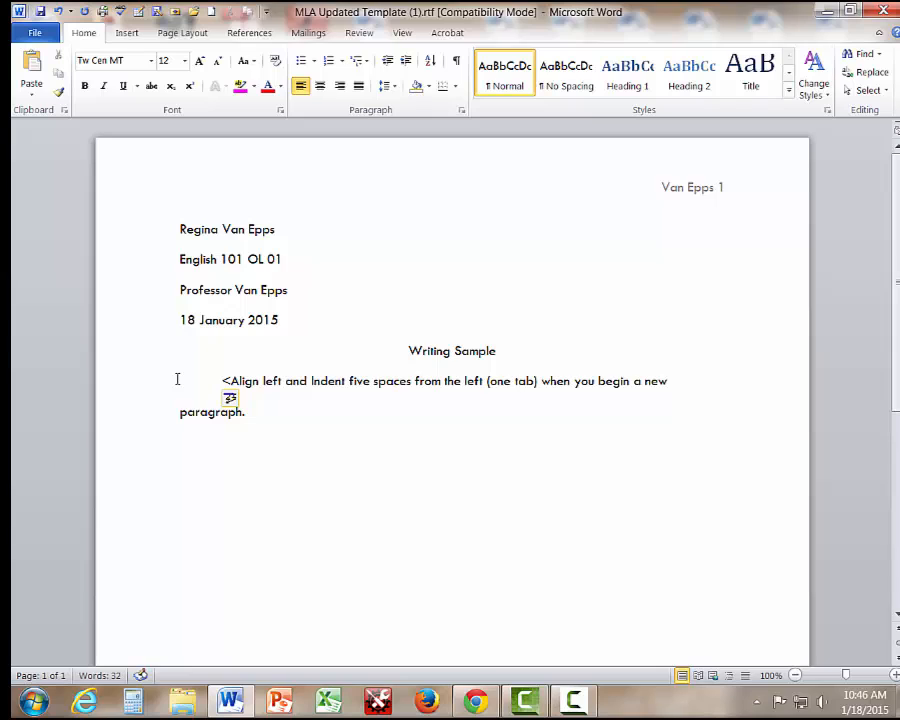
pyautogui.write('Int')
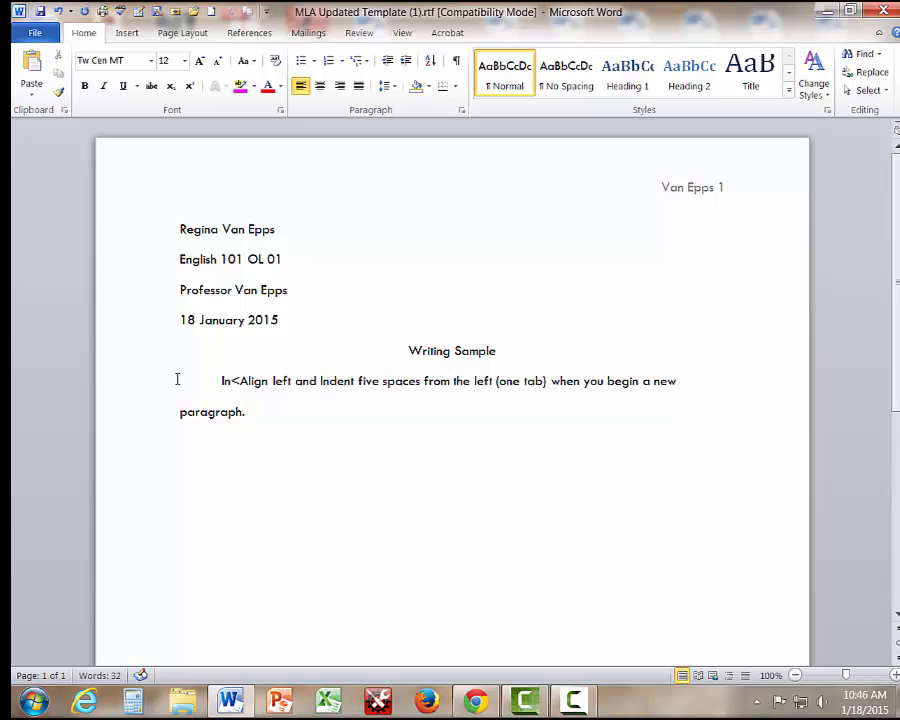
pyautogui.write('roduction ')
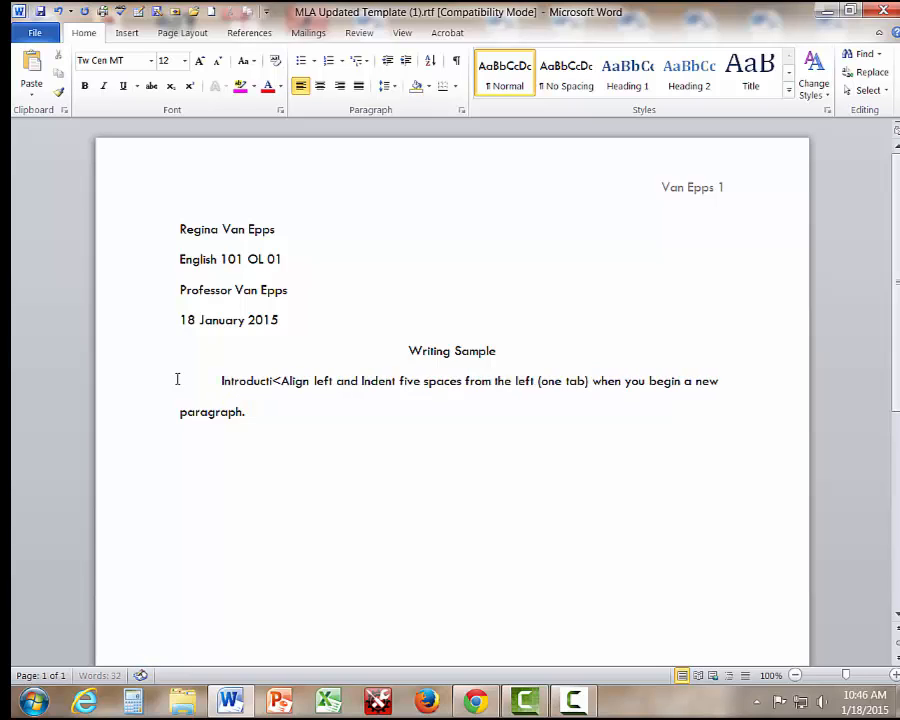
pyautogui.write('to your docume')
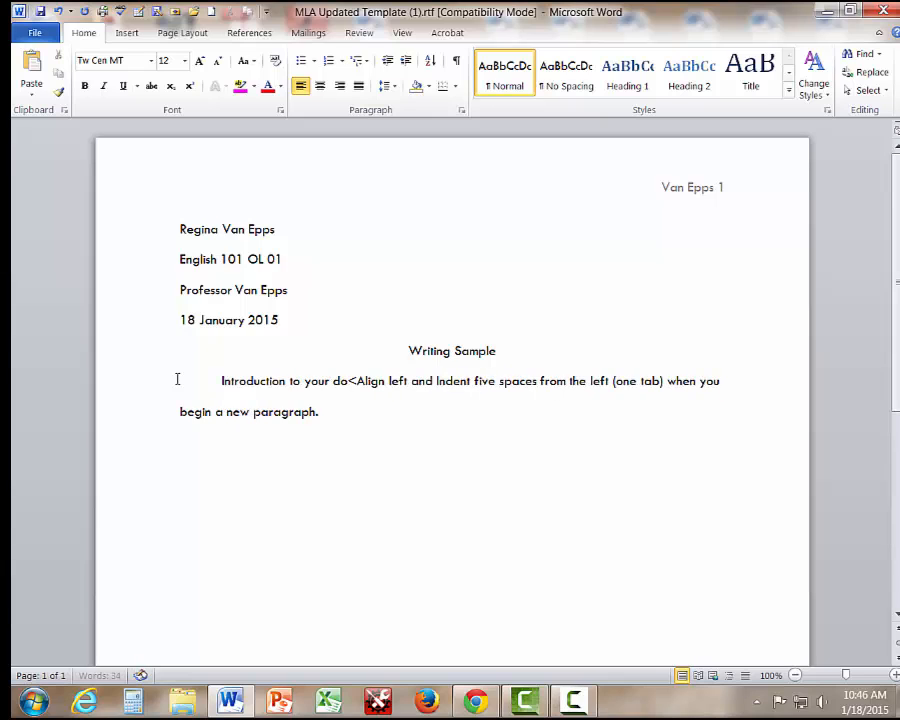
pyautogui.write('nt')
pyautogui.press('Delete')
pyautogui.press('Delete')
pyautogui.press('Delete')
pyautogui.press('Delete')
pyautogui.press('Delete')
pyautogui.press('Delete')
pyautogui.press('Delete')
pyautogui.press('Delete')
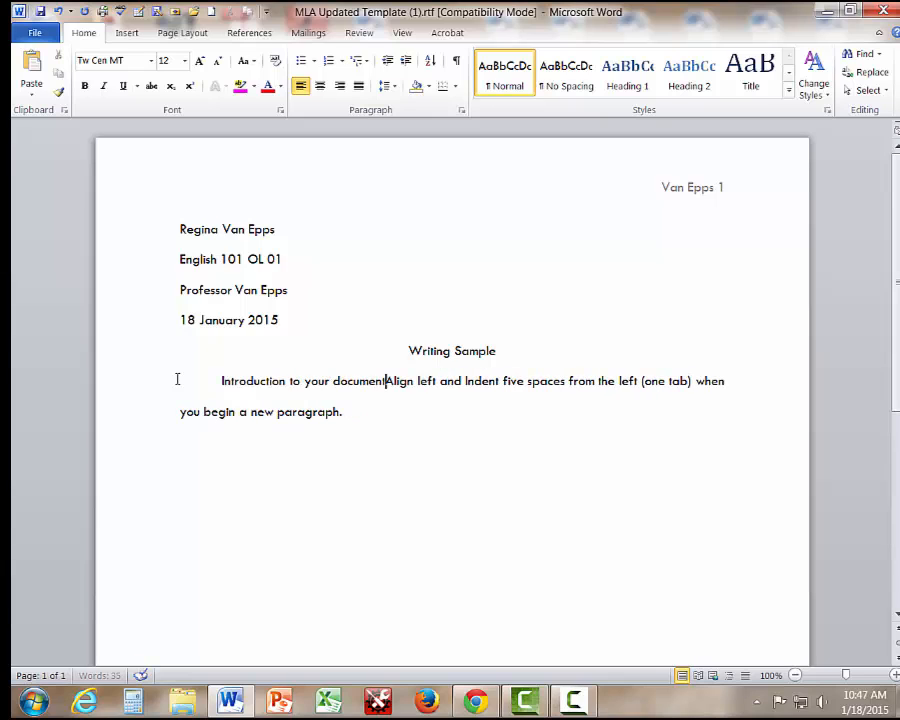
pyautogui.press('Delete')
pyautogui.press('Delete')
pyautogui.press('Delete')
pyautogui.press('Delete')
pyautogui.press('Delete')
pyautogui.press('Delete')
pyautogui.press('Delete')
pyautogui.press('Delete')
pyautogui.press('Delete')
pyautogui.press('Delete')
pyautogui.press('Delete')
pyautogui.press('Delete')
pyautogui.press('Delete')
pyautogui.press('Delete')
pyautogui.press('Delete')
pyautogui.press('Delete')
pyautogui.press('Delete')
pyautogui.press('Delete')
pyautogui.press('Delete')
pyautogui.press('Delete')
pyautogui.press('Delete')
pyautogui.press('Delete')
pyautogui.press('Delete')
pyautogui.press('Delete')
pyautogui.press('Delete')
pyautogui.press('Delete')
pyautogui.press('Delete')
pyautogui.press('Delete')
pyautogui.press('Delete')
pyautogui.press('Delete')
pyautogui.press('Delete')
pyautogui.press('Delete')
pyautogui.press('Delete')
pyautogui.press('Delete')
pyautogui.press('Delete')
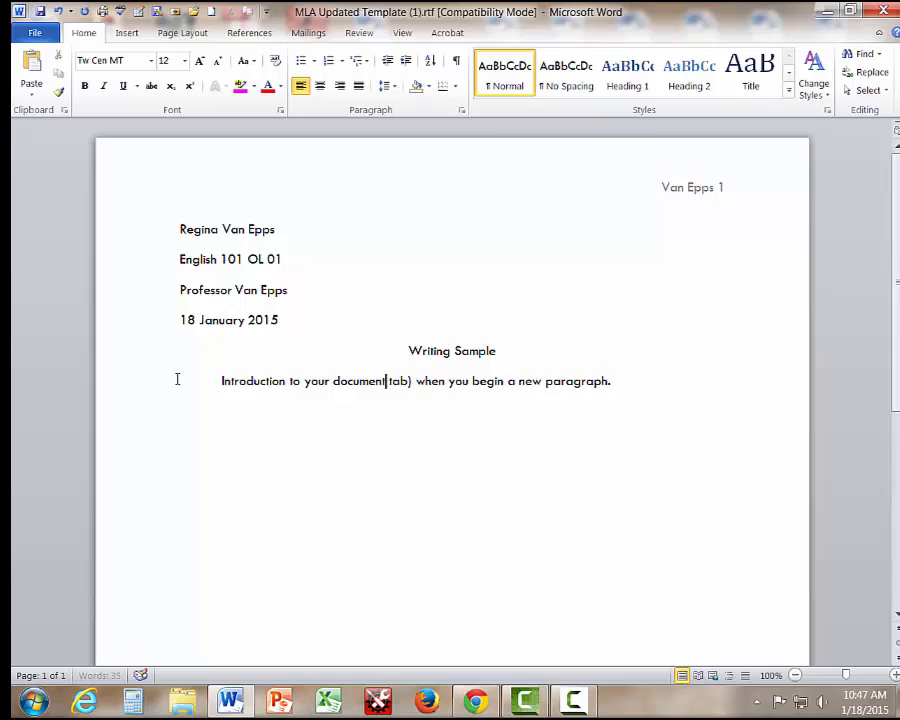
pyautogui.press('Delete')
pyautogui.press('Delete')
pyautogui.press('Delete')
pyautogui.press('Delete')
pyautogui.press('Delete')
pyautogui.press('Delete')
pyautogui.press('Delete')
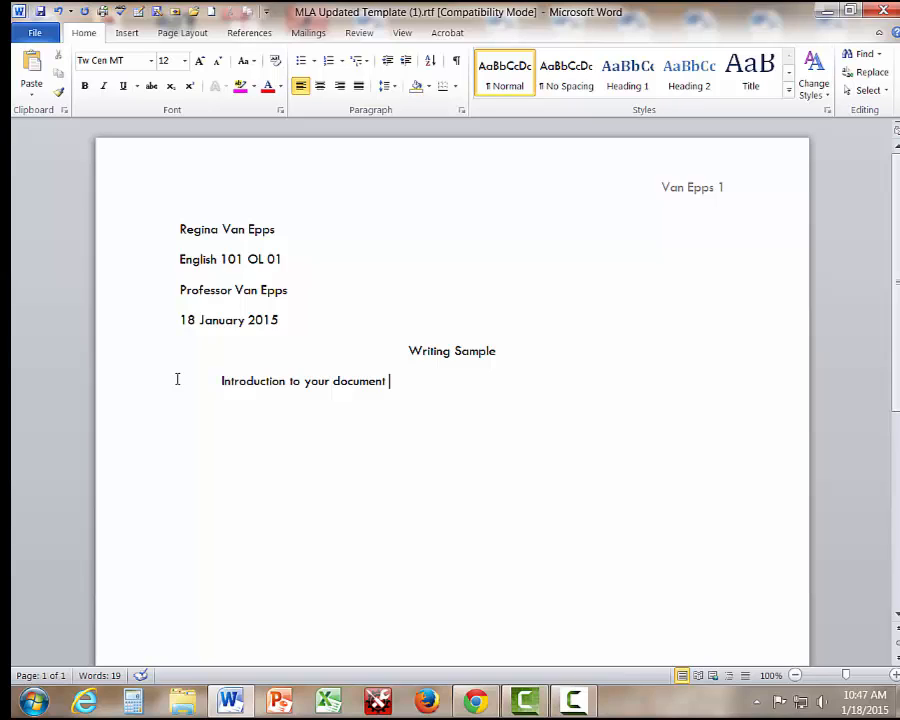
# Remove the extra blank lines so the title sits directly below the date.
pyautogui.click(281, 320)
pyautogui.press('Return')
pyautogui.press('Return')
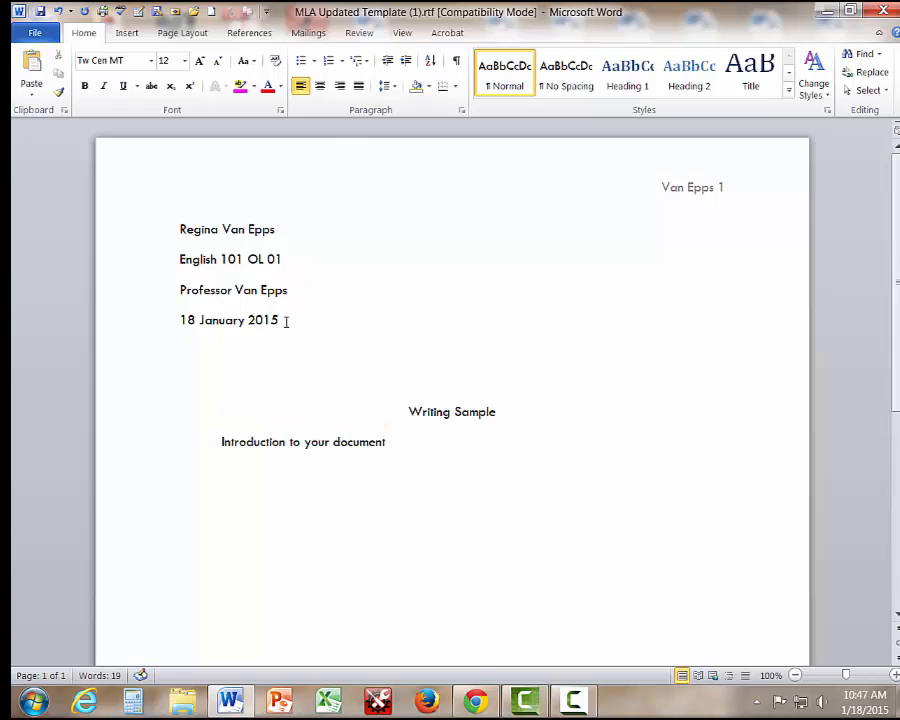
pyautogui.click(284, 318)
pyautogui.press('Delete')
pyautogui.press('Delete')
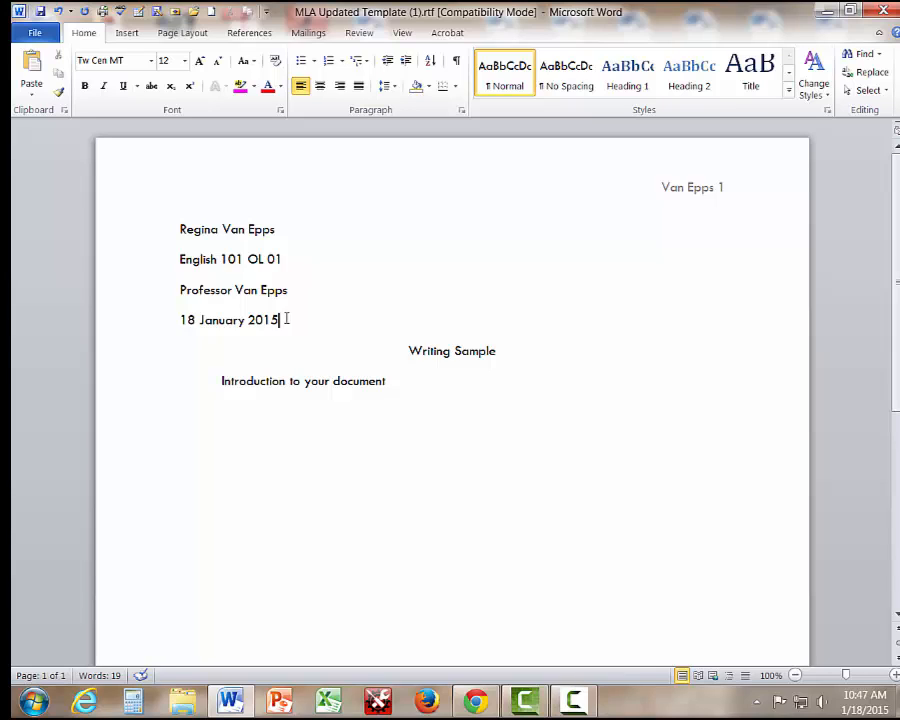
# Add lines 'Calibri 11 Calibri 12' and 'Century Gothic Font size 12' below the introduction.
pyautogui.click(416, 383)
pyautogui.press('Return')
pyautogui.write('Calibr')
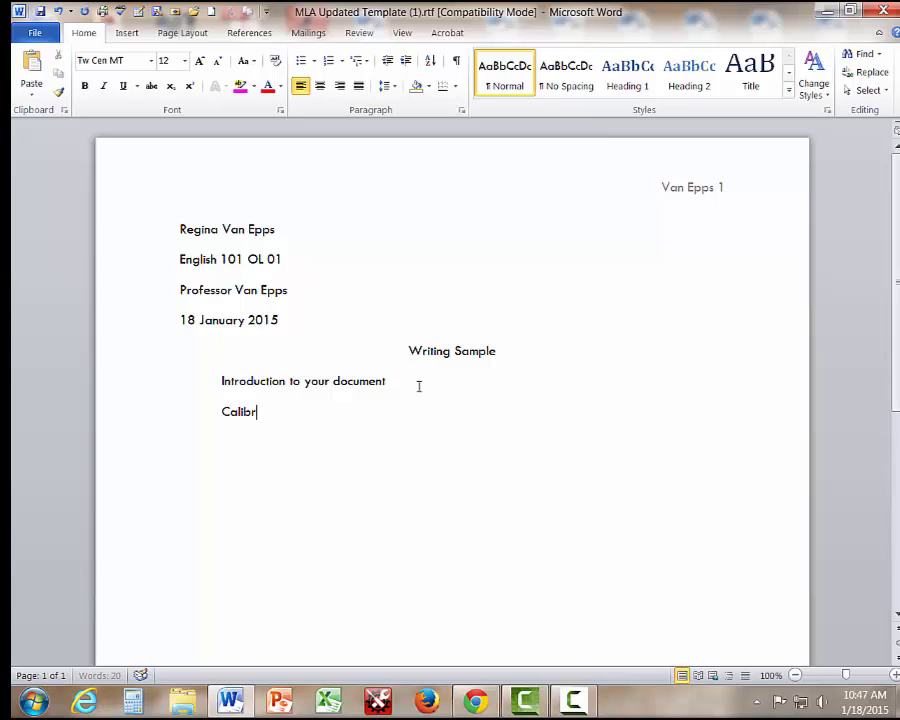
pyautogui.write('i 11 Calibri 12')
pyautogui.press('Return')
pyautogui.write('Centur')
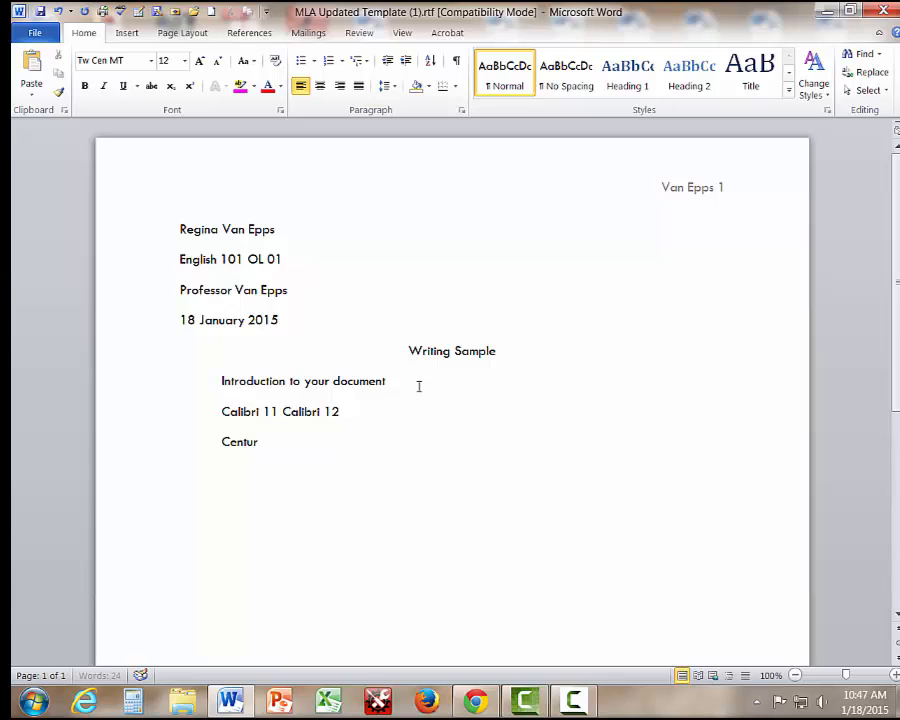
pyautogui.write('y Gothic')
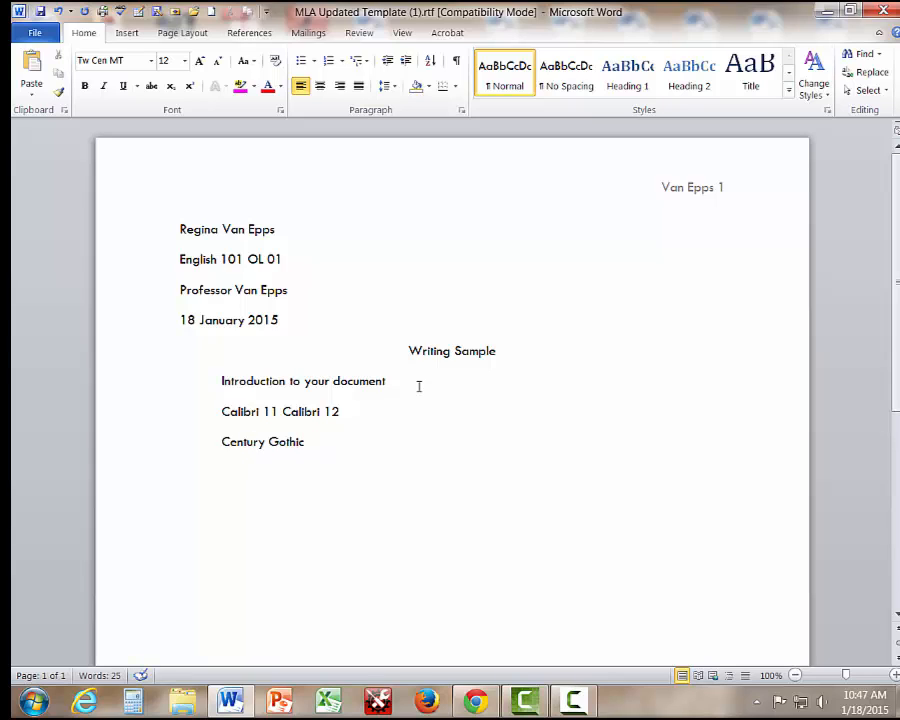
pyautogui.write(' Font size 12')
# Set the 'Century Gothic Font size 12' line in the Century Gothic font.
pyautogui.moveTo(222, 441); pyautogui.dragTo(380, 444)
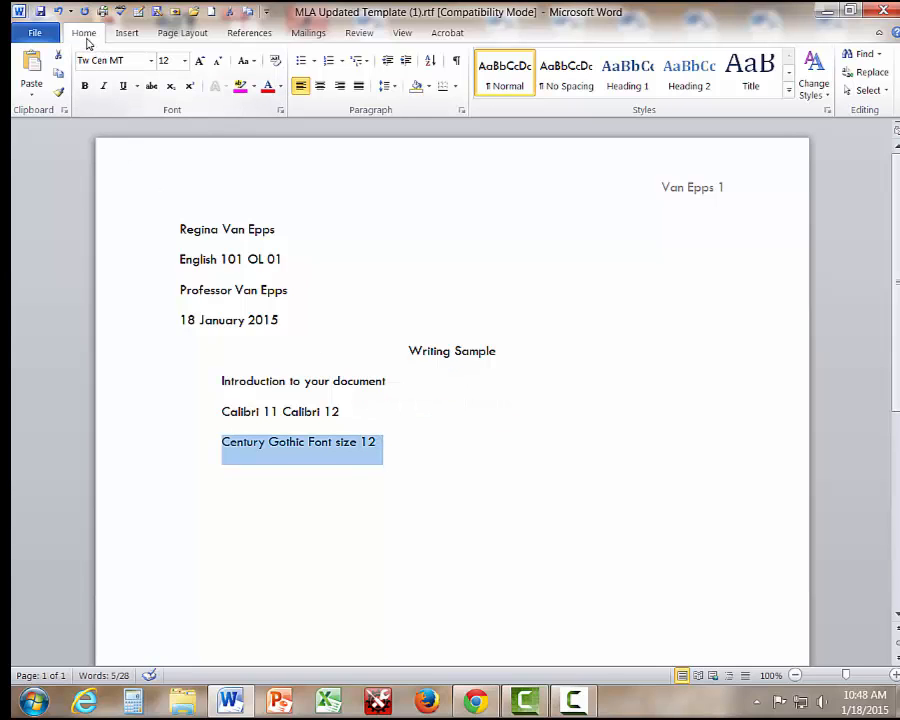
pyautogui.click(151, 61)
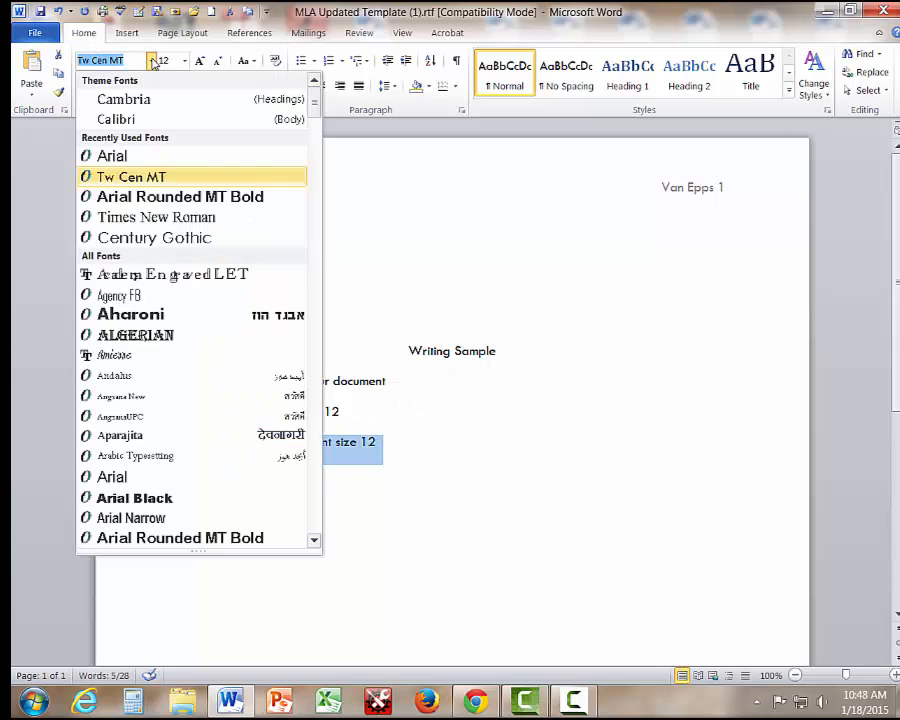
pyautogui.click(175, 237)
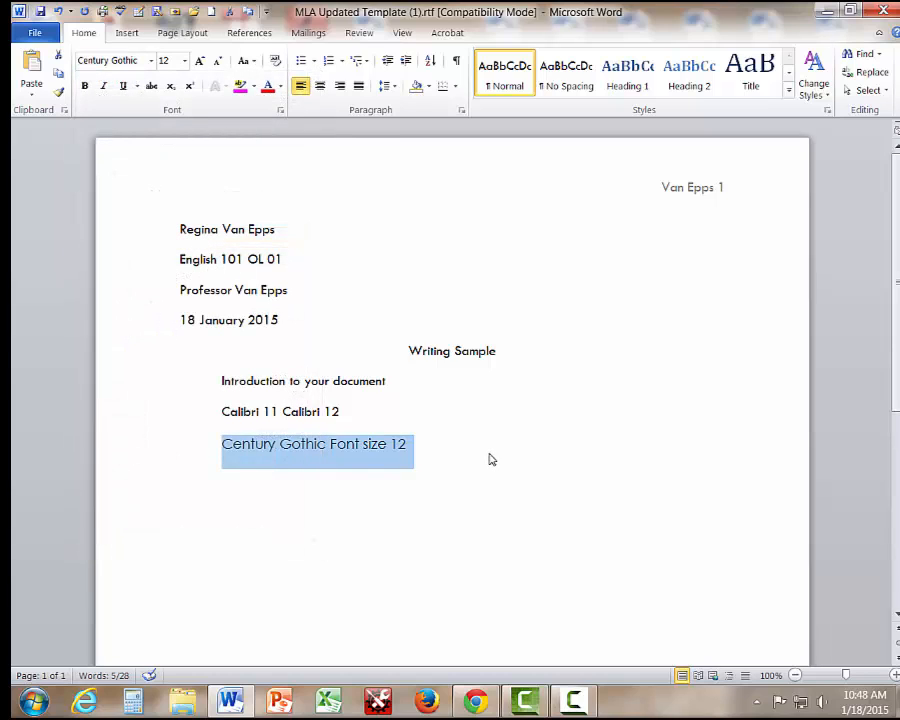
# Add a new line reading 'New Times Roman' below the Century Gothic line.
pyautogui.click(482, 456)
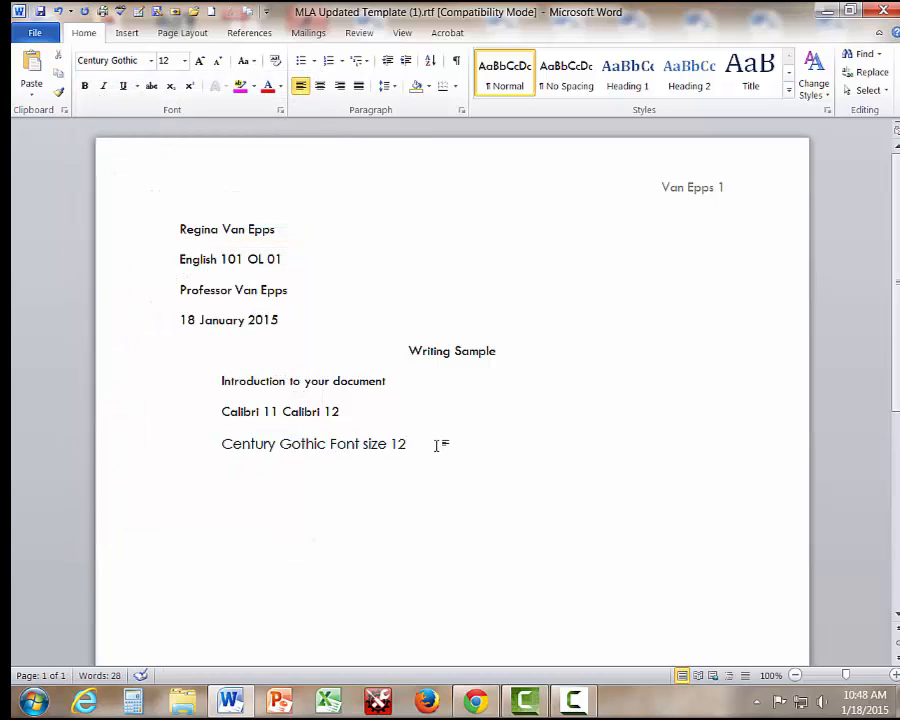
pyautogui.press('Return')
pyautogui.write('New Time')
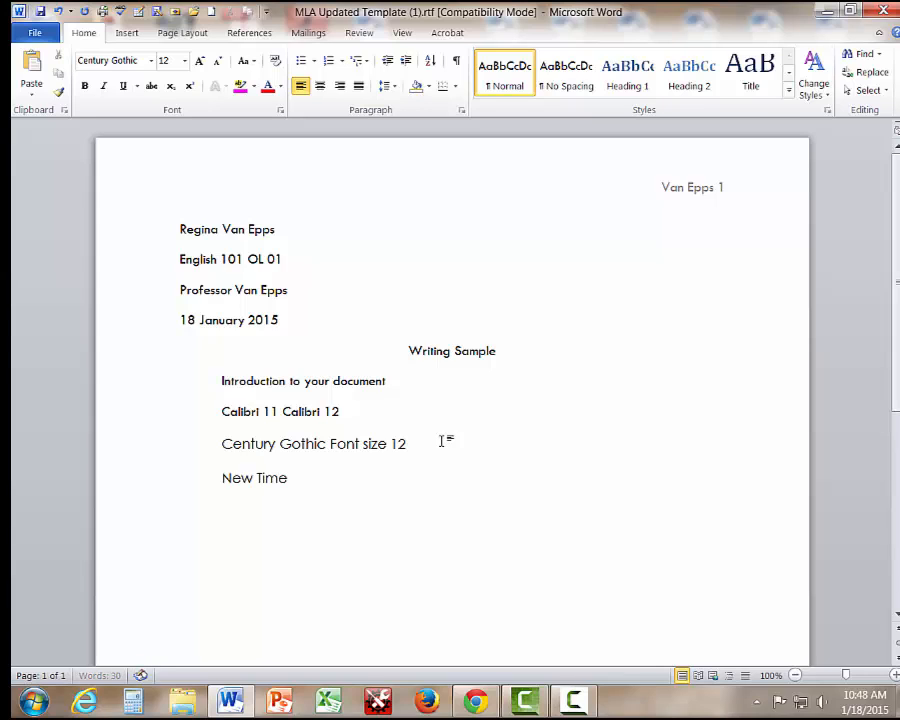
pyautogui.write('s Roman')
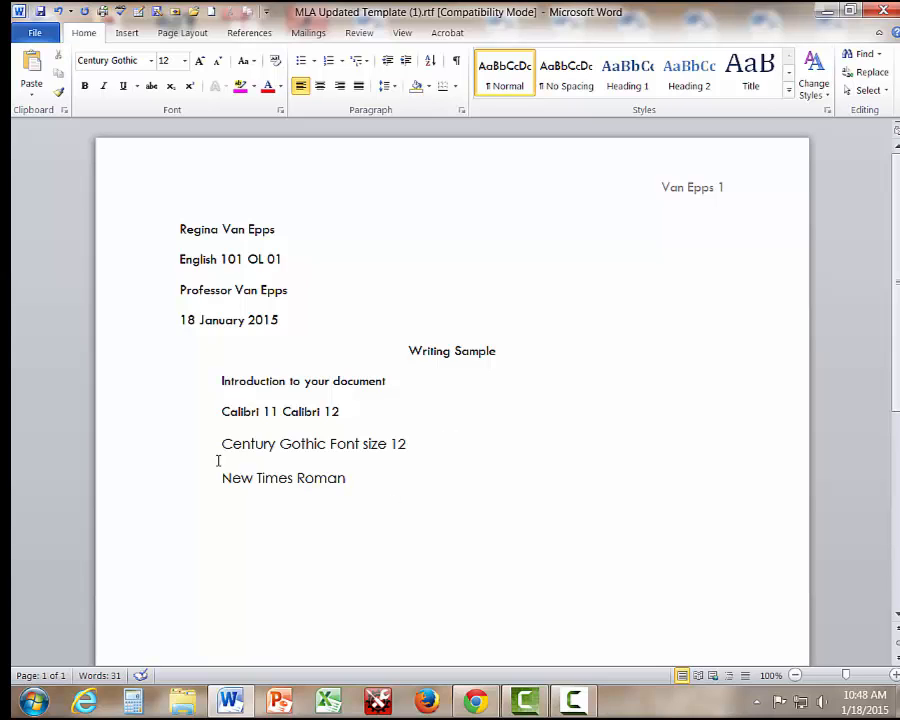
# Format the 'New Times Roman' line in the Times New Roman font.
pyautogui.moveTo(222, 478); pyautogui.dragTo(354, 480)
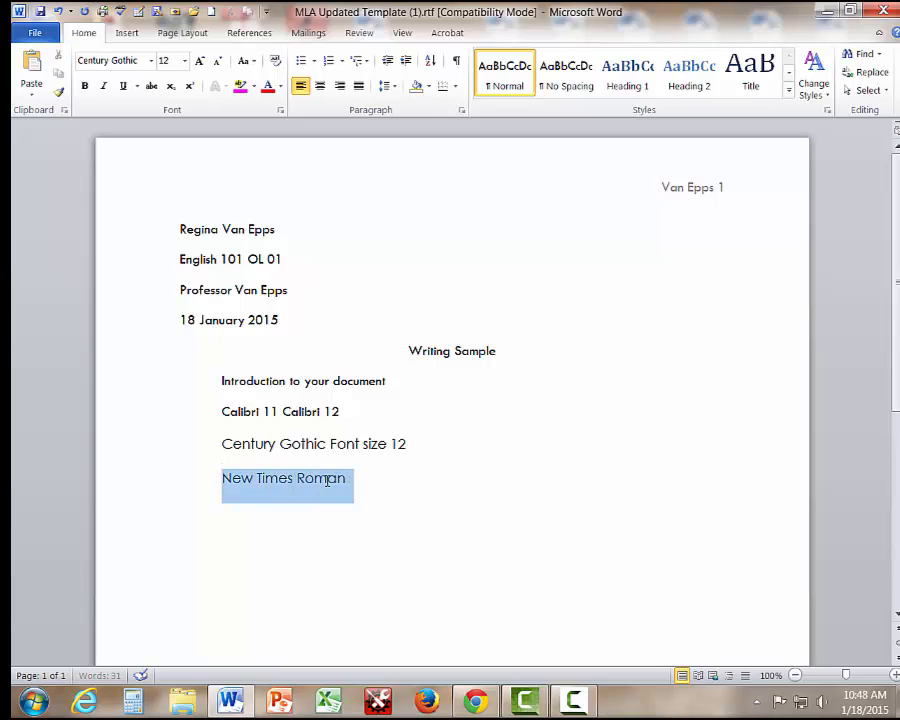
pyautogui.click(151, 60)
pyautogui.click(147, 217)
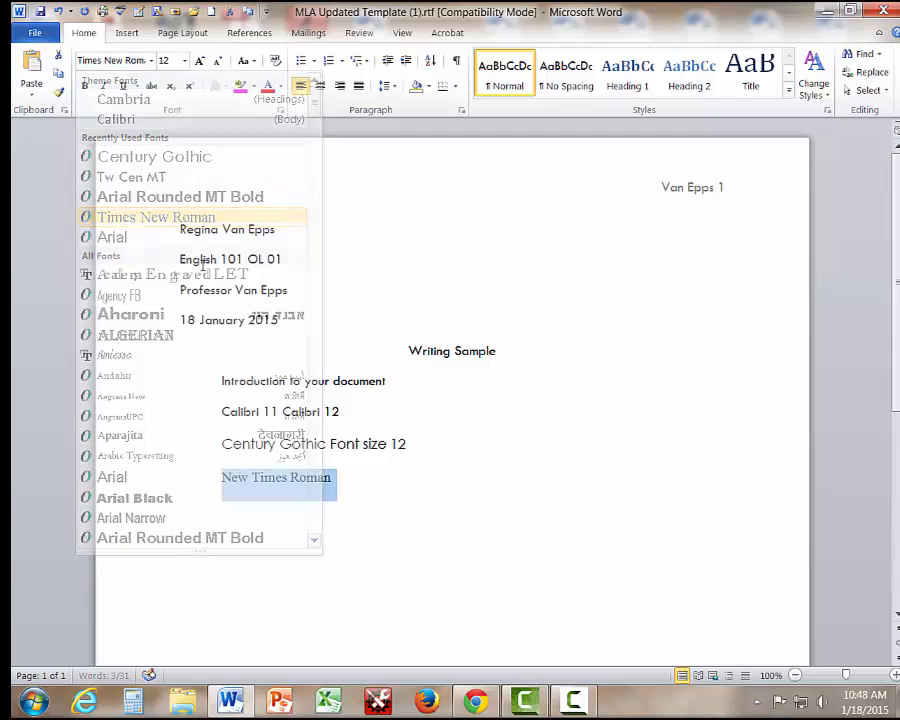
pyautogui.click(326, 482)
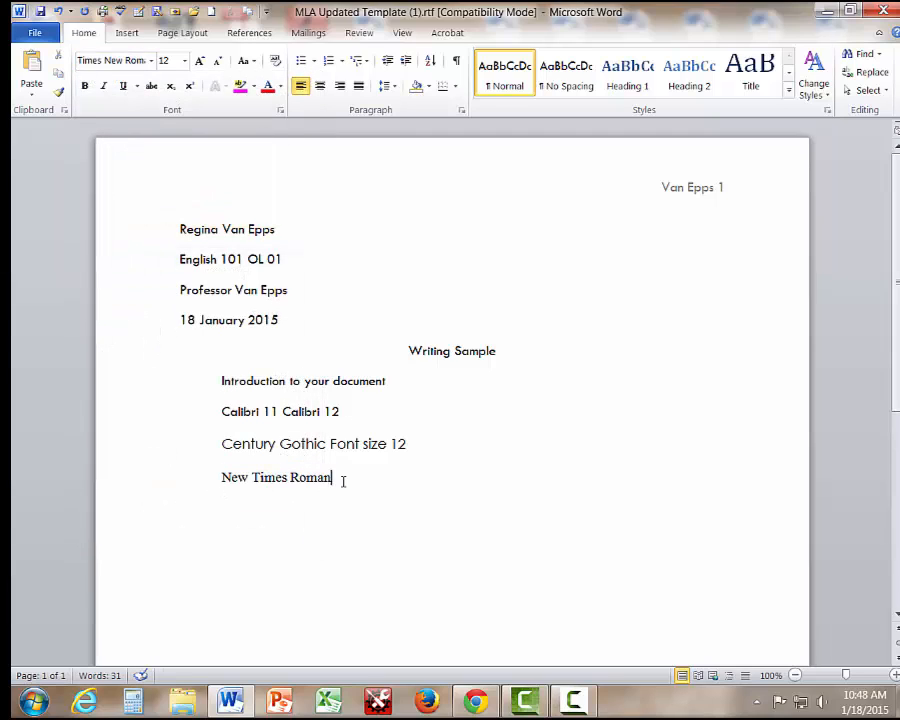